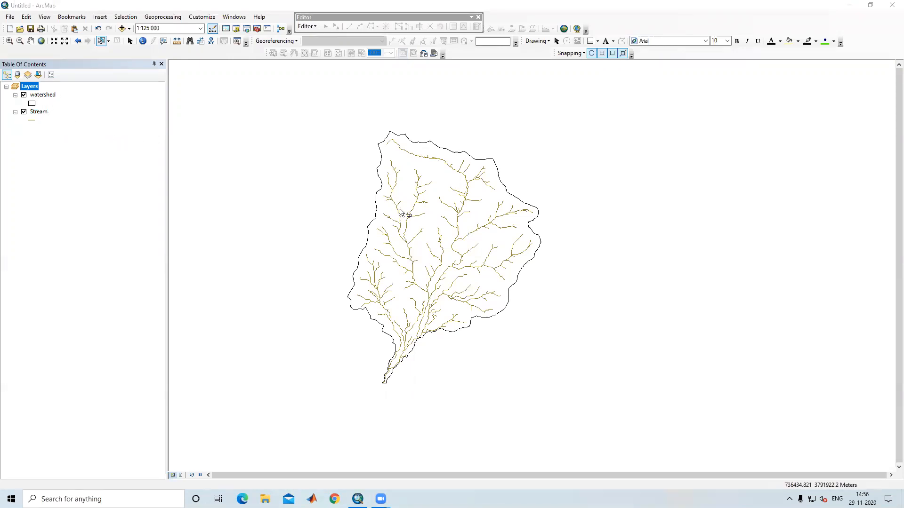
# Examine the GRID_CODE values in the Stream layer's attribute table, then close the table
pyautogui.scroll(3, 404, 210)
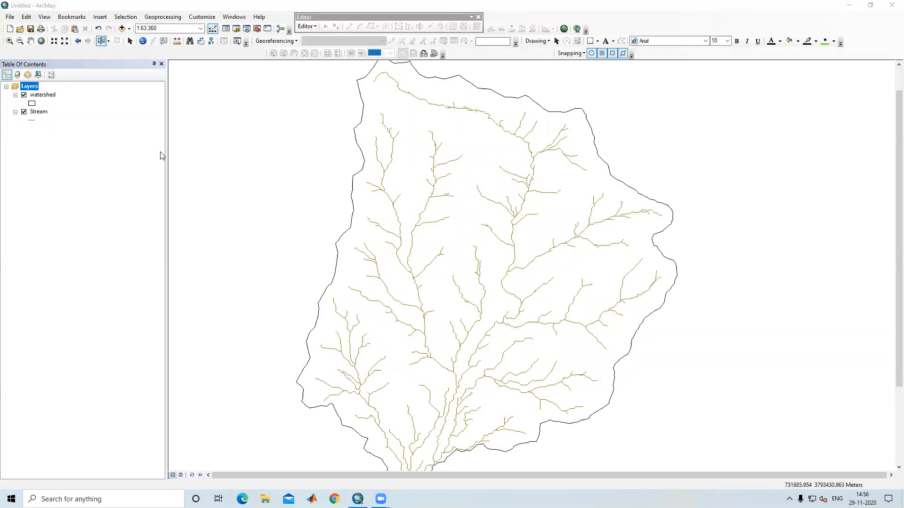
pyautogui.click(46, 113)
pyautogui.rightClick(46, 117)
pyautogui.click(70, 137)
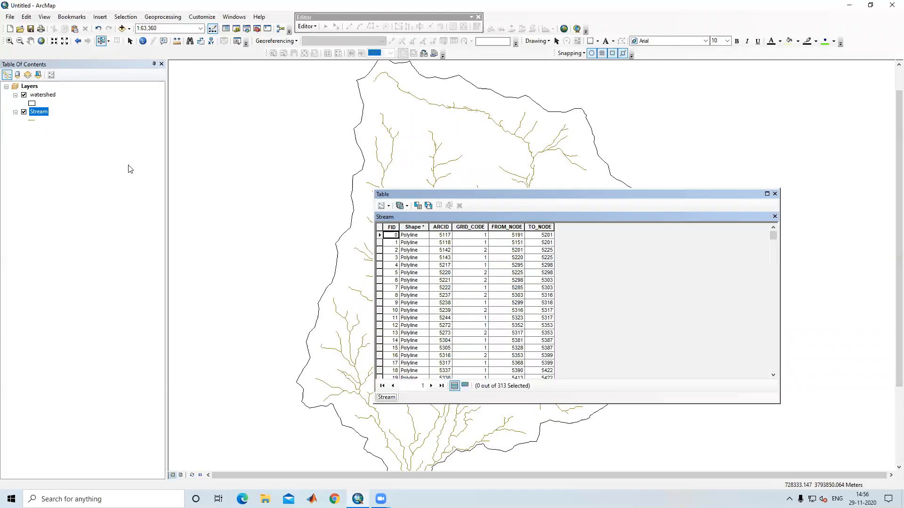
pyautogui.scroll(-2, 475, 247)
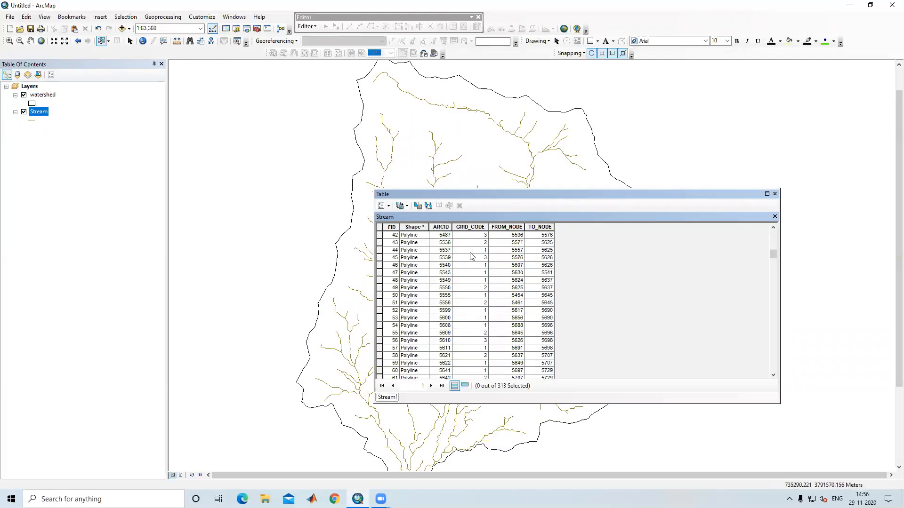
pyautogui.scroll(1, 471, 235)
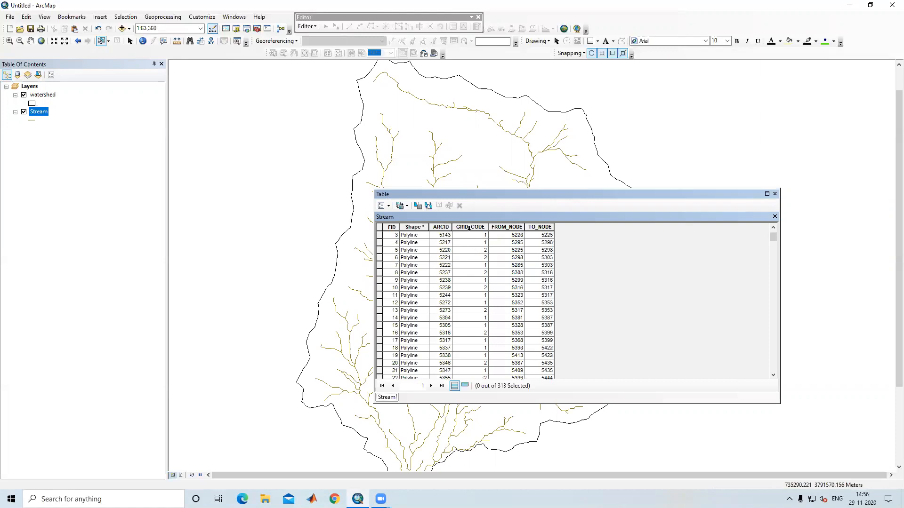
pyautogui.click(774, 194)
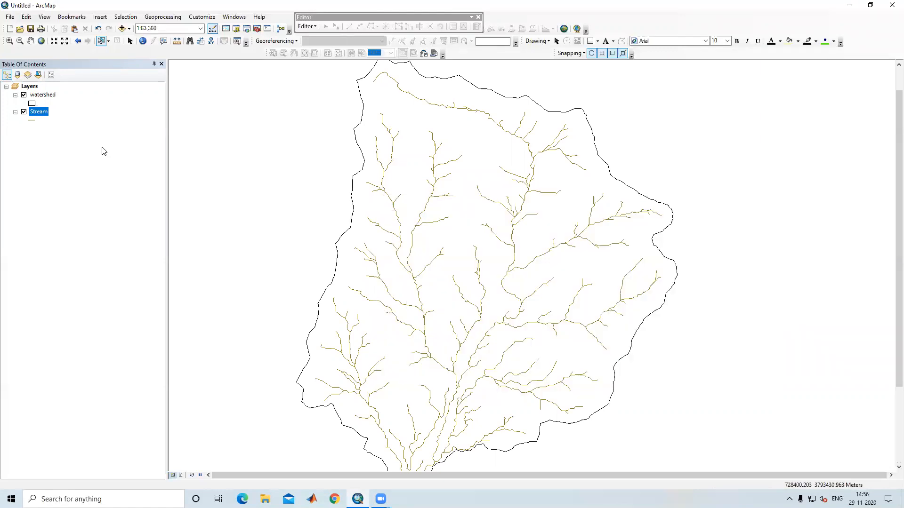
# Symbolize the Stream layer by unique values of the GRID_CODE field, adding all values
pyautogui.rightClick(46, 115)
pyautogui.click(106, 311)
pyautogui.click(407, 135)
pyautogui.click(314, 168)
pyautogui.click(453, 168)
pyautogui.click(383, 186)
pyautogui.click(395, 283)
pyautogui.click(587, 367)
pyautogui.click(523, 365)
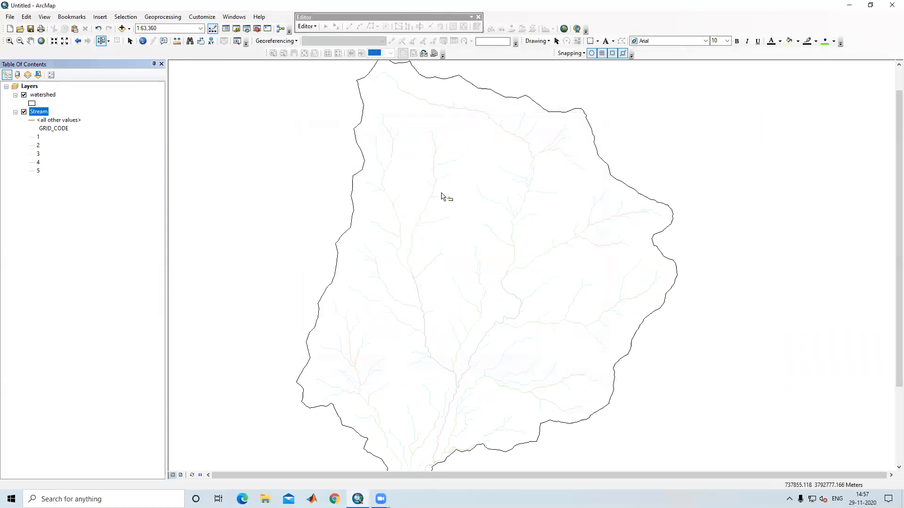
# Change the Stream layer's unique-value color ramp to one with darker, more distinct colors
pyautogui.rightClick(43, 115)
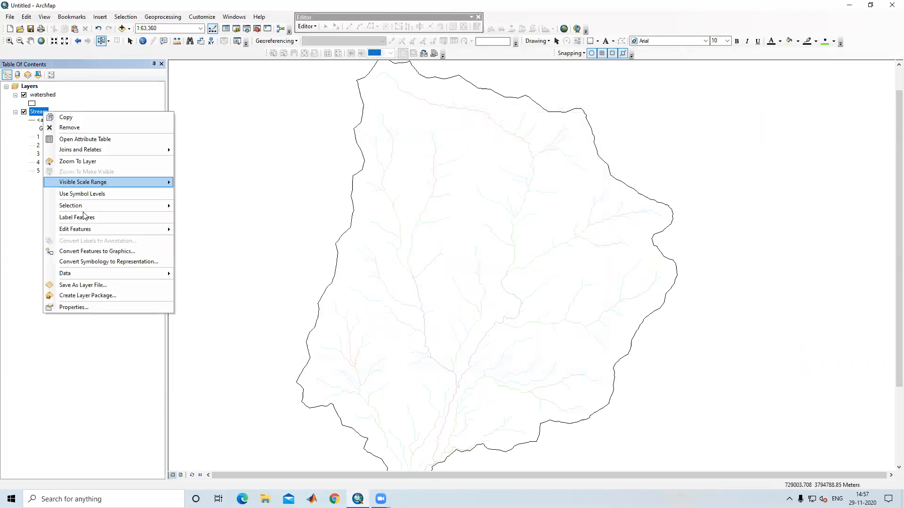
pyautogui.click(101, 307)
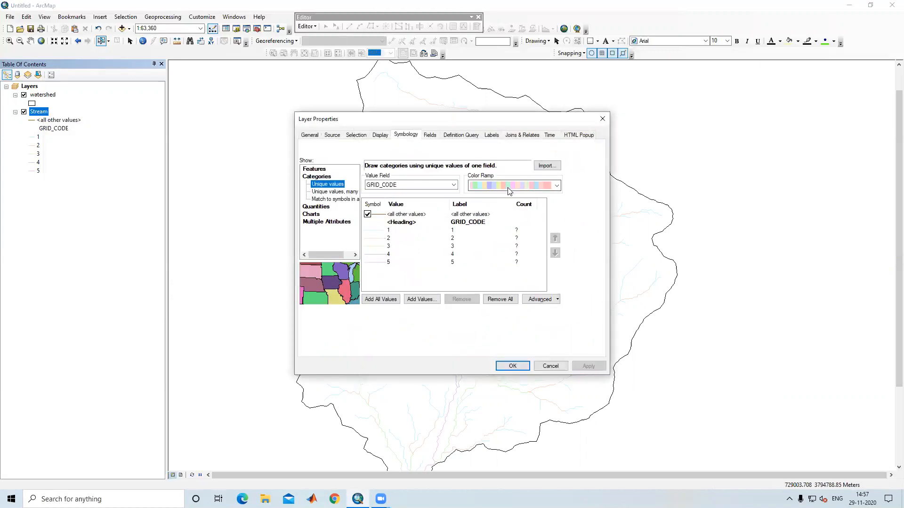
pyautogui.click(556, 185)
pyautogui.click(517, 240)
pyautogui.click(587, 368)
pyautogui.click(519, 366)
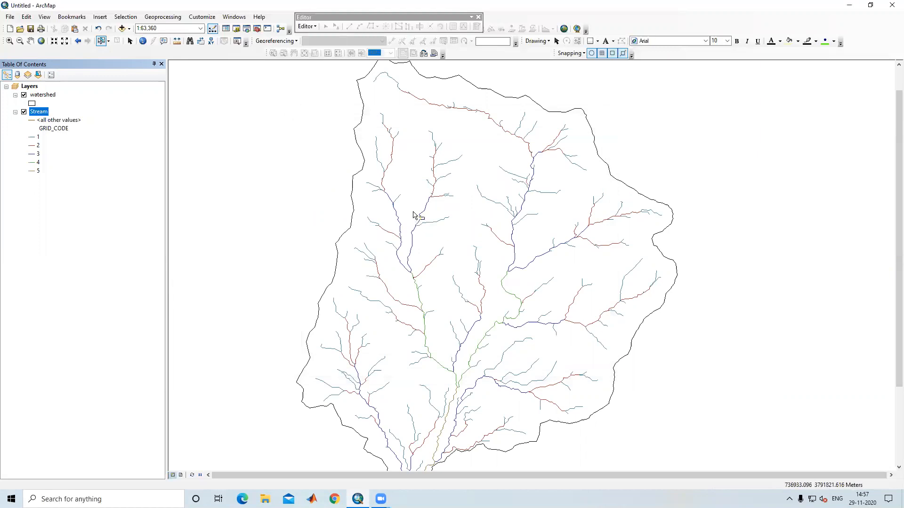
# Inspect the whole basin by switching the watershed and Stream layers off and back on
pyautogui.scroll(3, 414, 210)
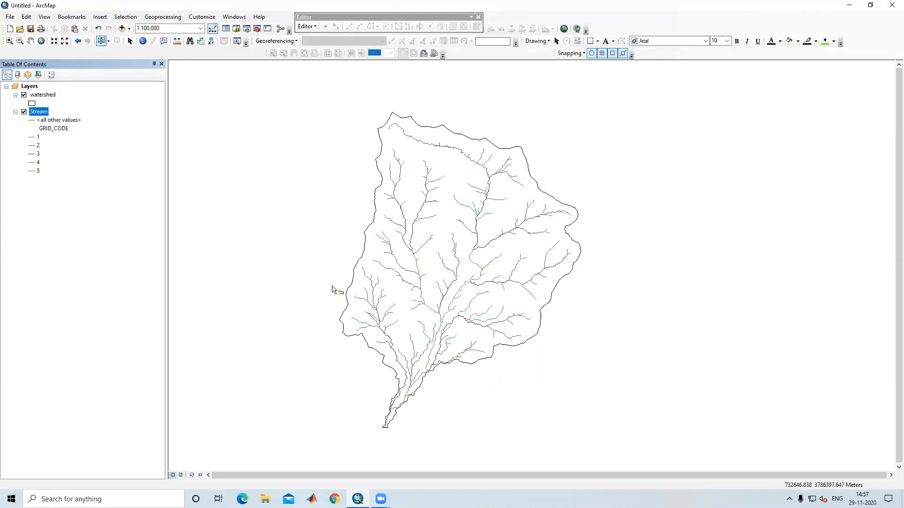
pyautogui.click(24, 96)
pyautogui.click(24, 96)
pyautogui.click(24, 113)
pyautogui.click(24, 113)
# Open the Line Density tool from the Density toolset of Spatial Analyst Tools
pyautogui.click(257, 30)
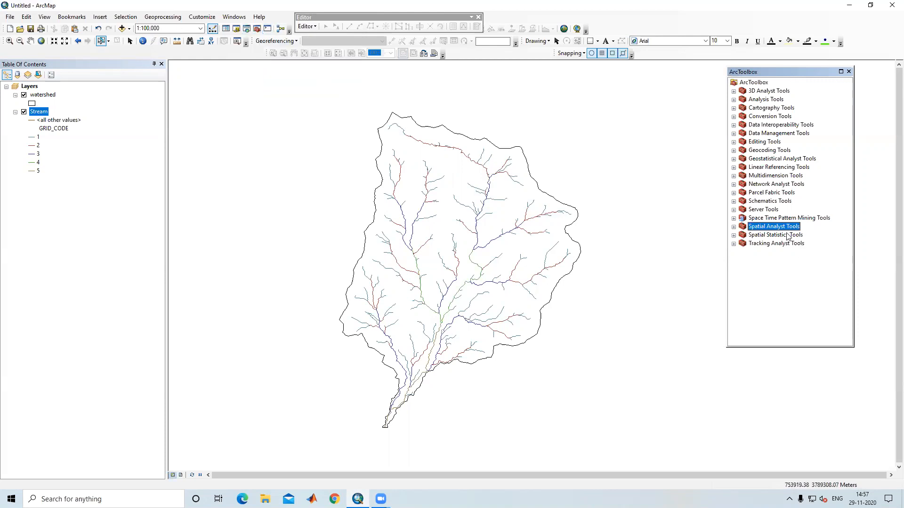
pyautogui.click(733, 227)
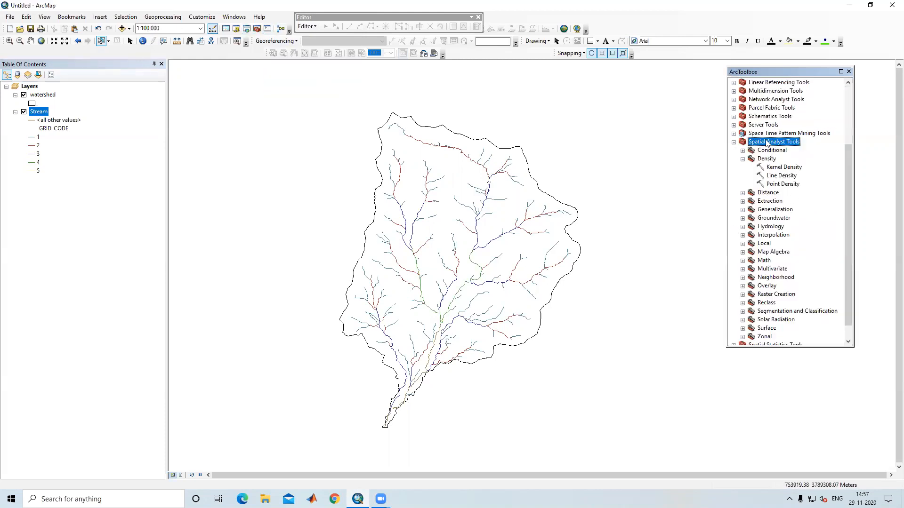
pyautogui.click(742, 159)
pyautogui.click(742, 168)
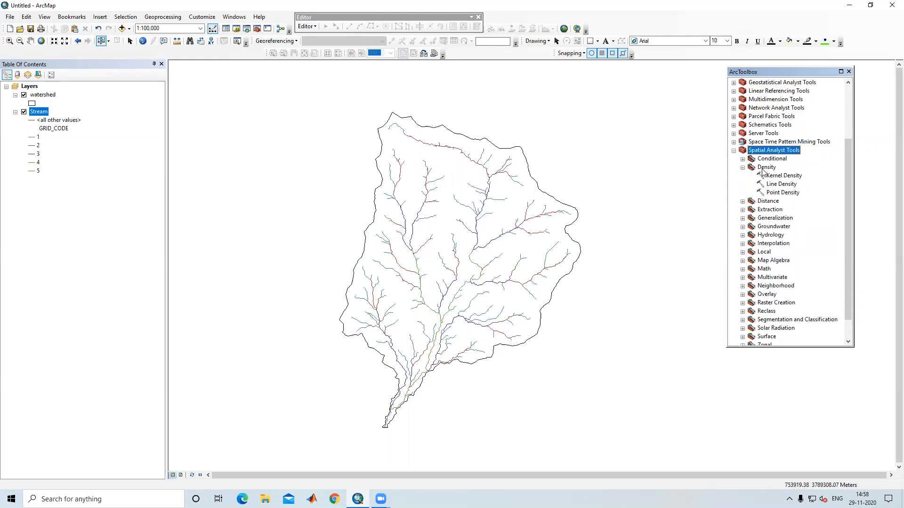
pyautogui.doubleClick(781, 184)
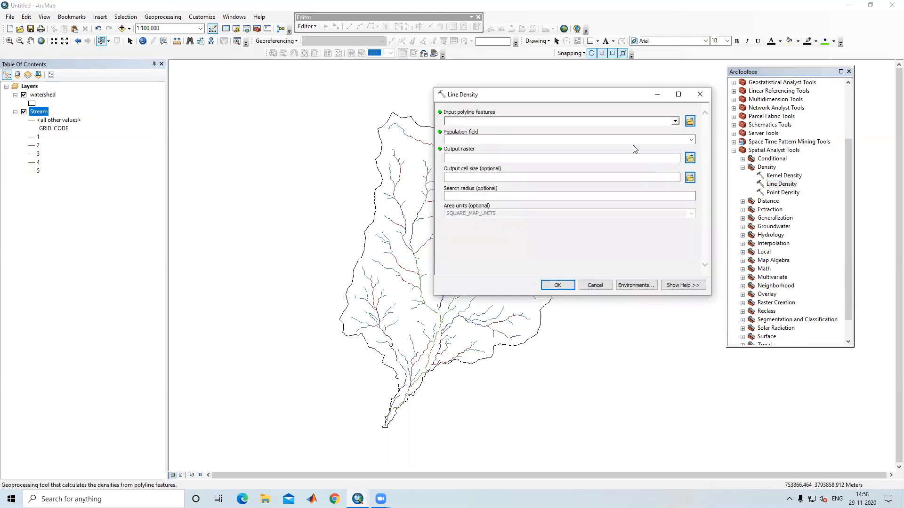
pyautogui.moveTo(575, 100); pyautogui.dragTo(538, 104)
pyautogui.moveTo(405, 133); pyautogui.dragTo(380, 132)
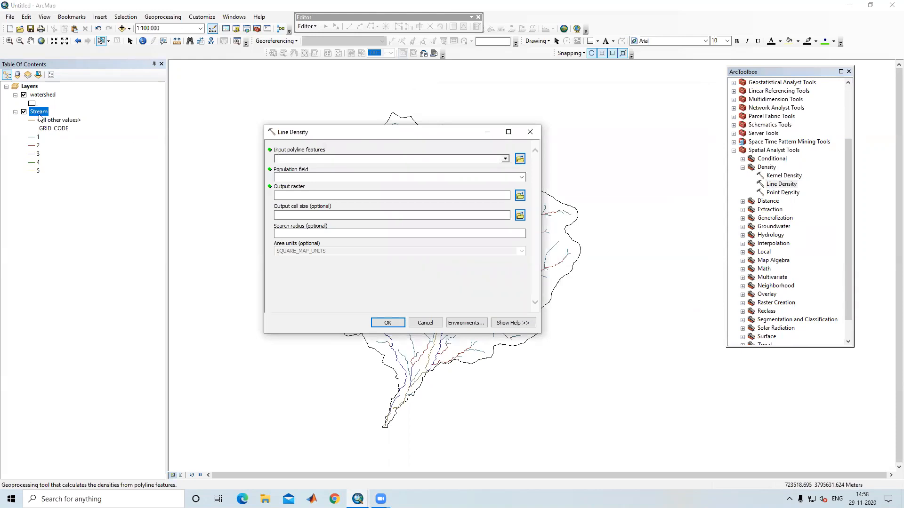
# Set Stream as the input polyline features and GRID_CODE as the population field for Line Density
pyautogui.click(505, 160)
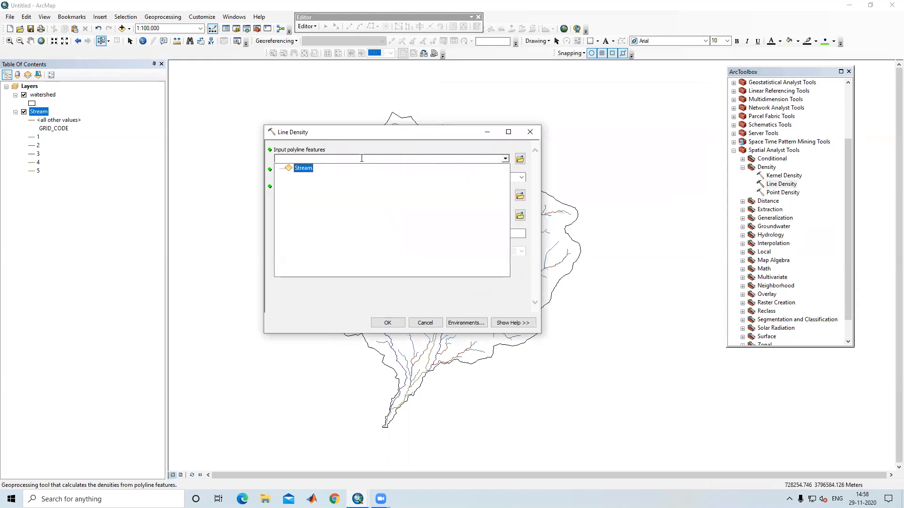
pyautogui.click(310, 170)
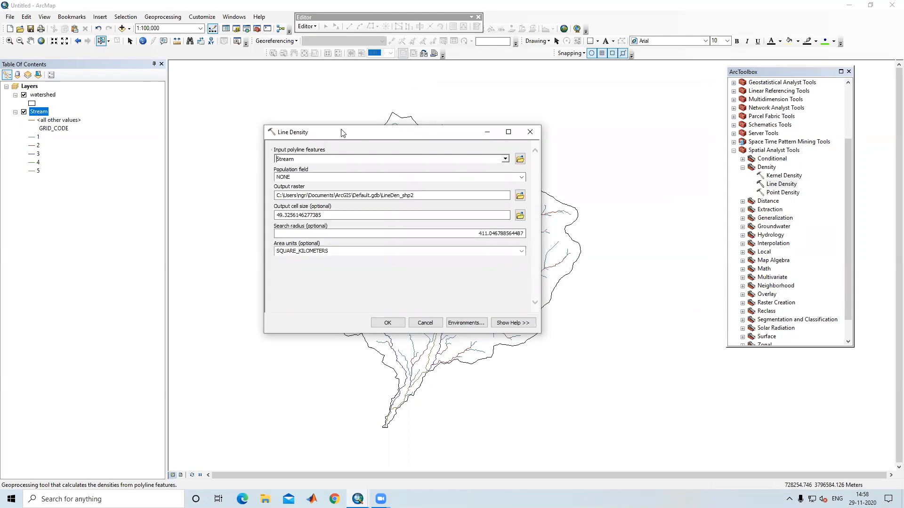
pyautogui.moveTo(358, 136); pyautogui.dragTo(597, 110)
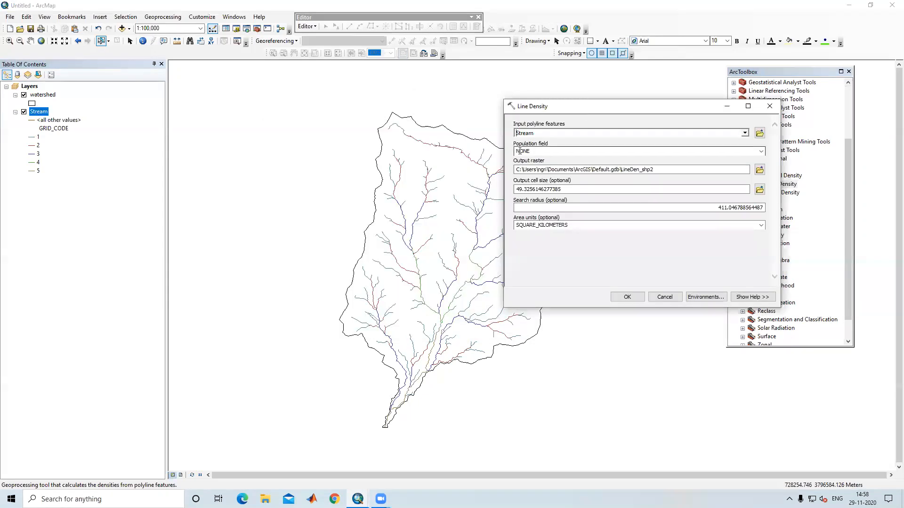
pyautogui.click(555, 151)
pyautogui.click(541, 173)
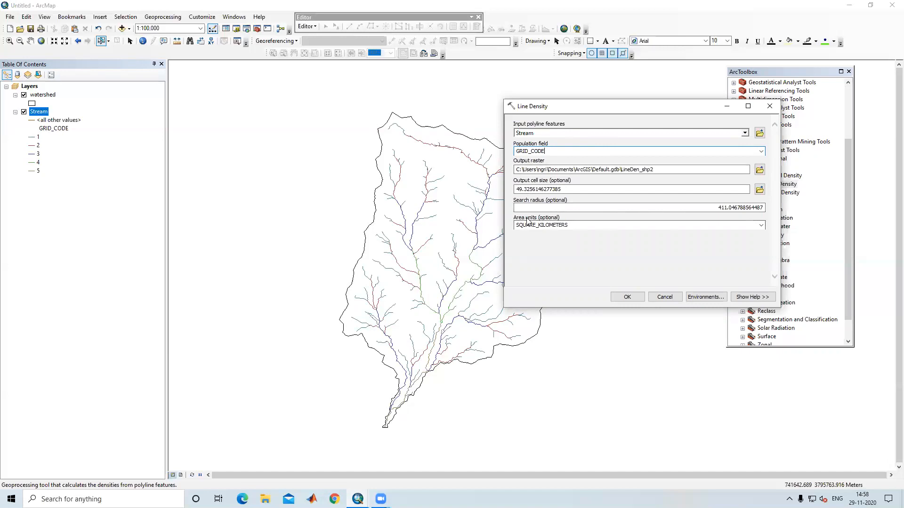
# Choose SQUARE_KILOMETERS as the area units for the line density calculation
pyautogui.click(761, 227)
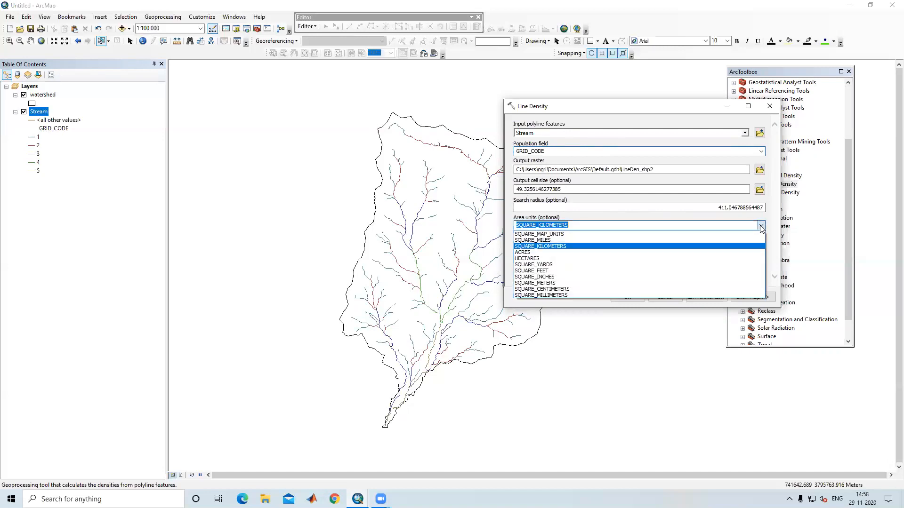
pyautogui.click(574, 250)
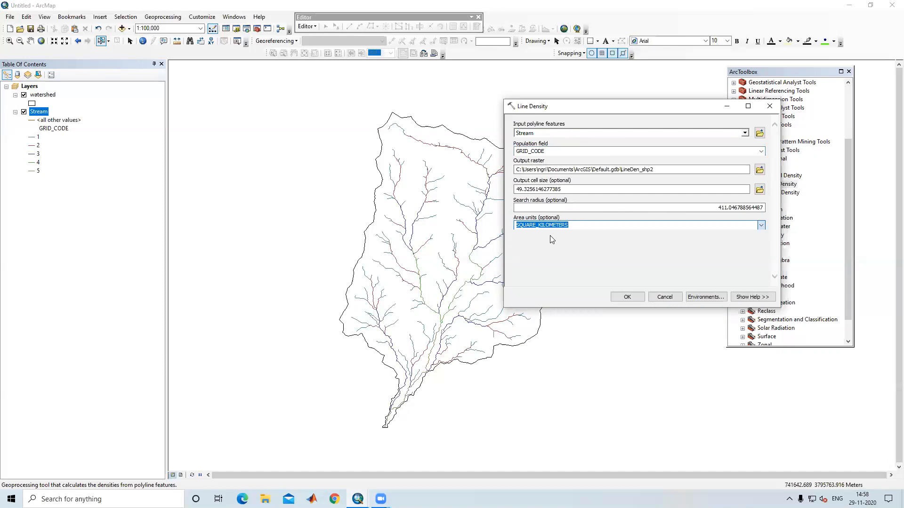
pyautogui.click(761, 226)
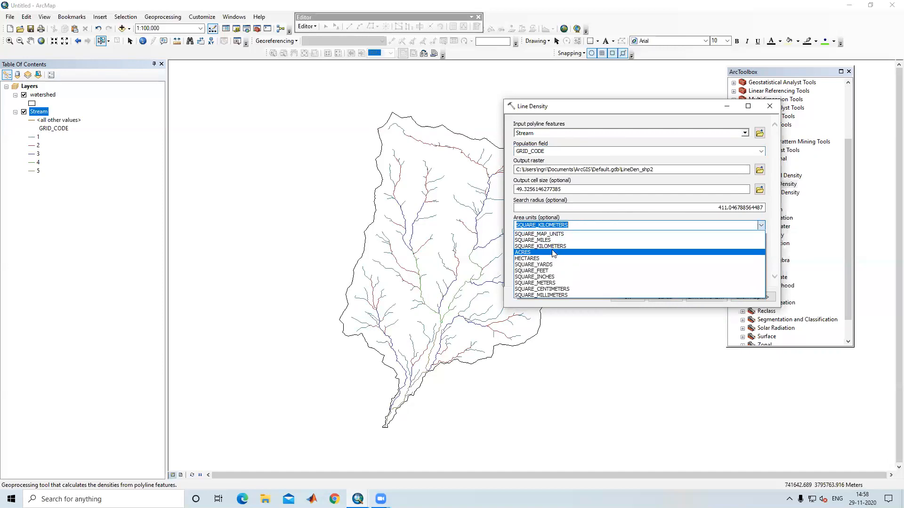
pyautogui.click(556, 251)
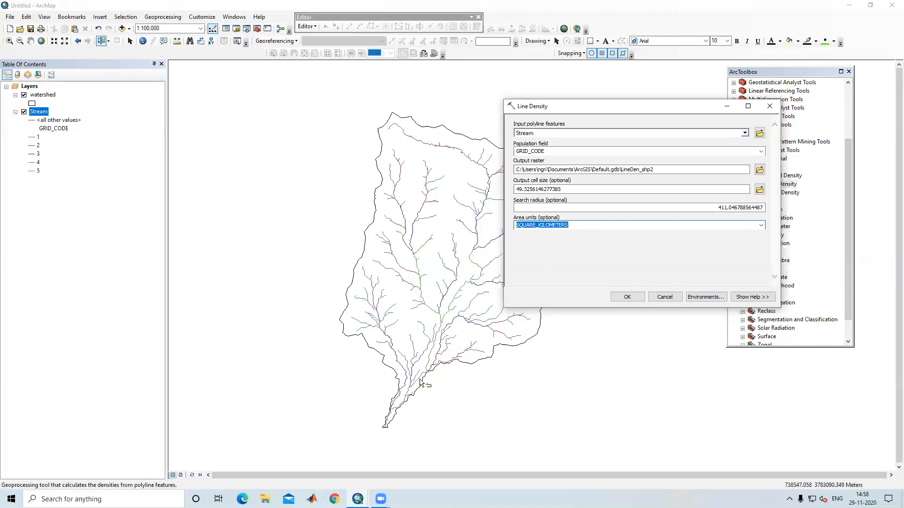
# Set the tool's processing extent environment to Same as layer watershed
pyautogui.click(706, 297)
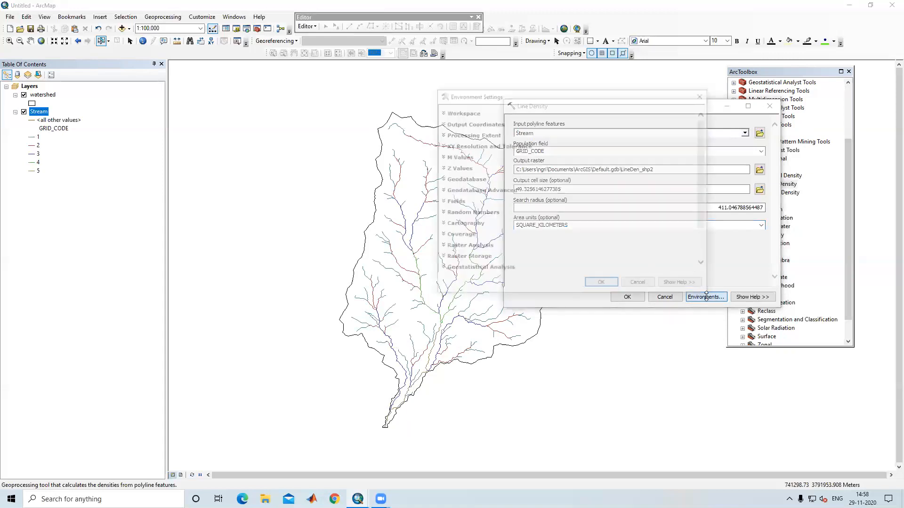
pyautogui.click(458, 135)
pyautogui.click(498, 153)
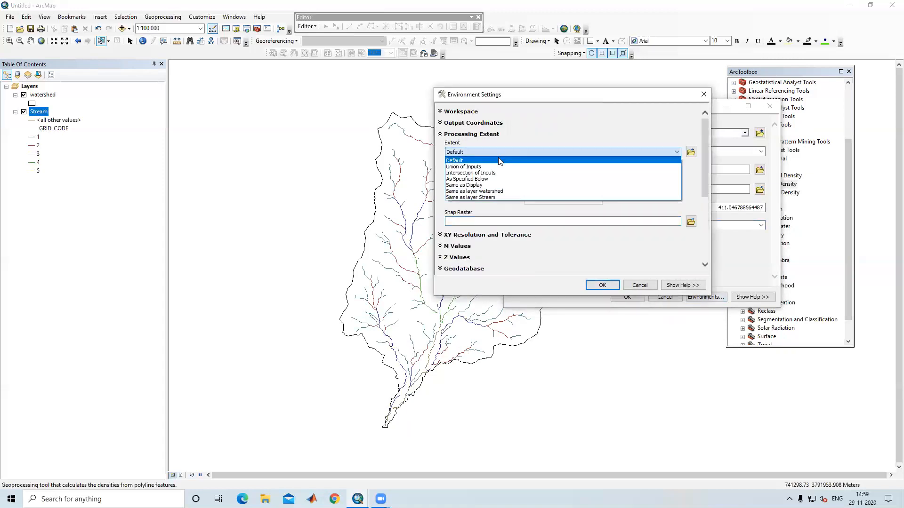
pyautogui.click(498, 191)
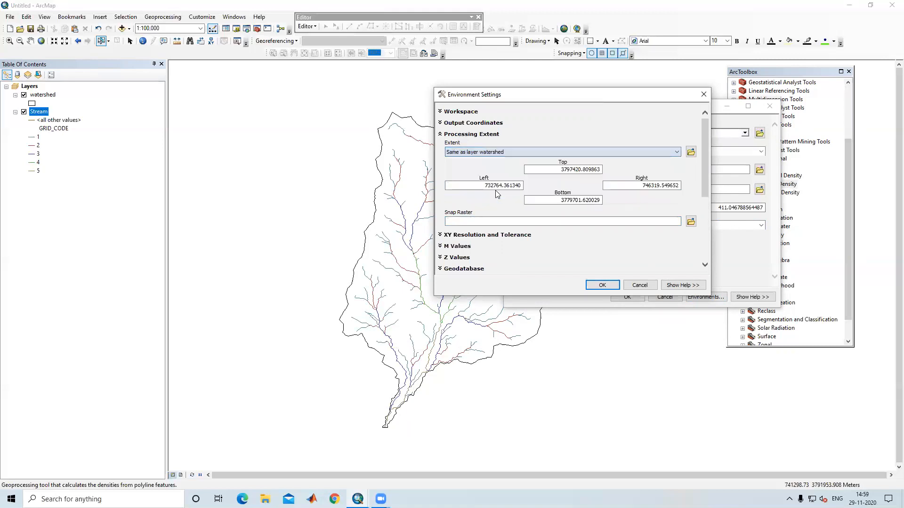
# Set the raster analysis mask to the watershed layer and run the Line Density tool
pyautogui.moveTo(705, 174); pyautogui.dragTo(710, 250)
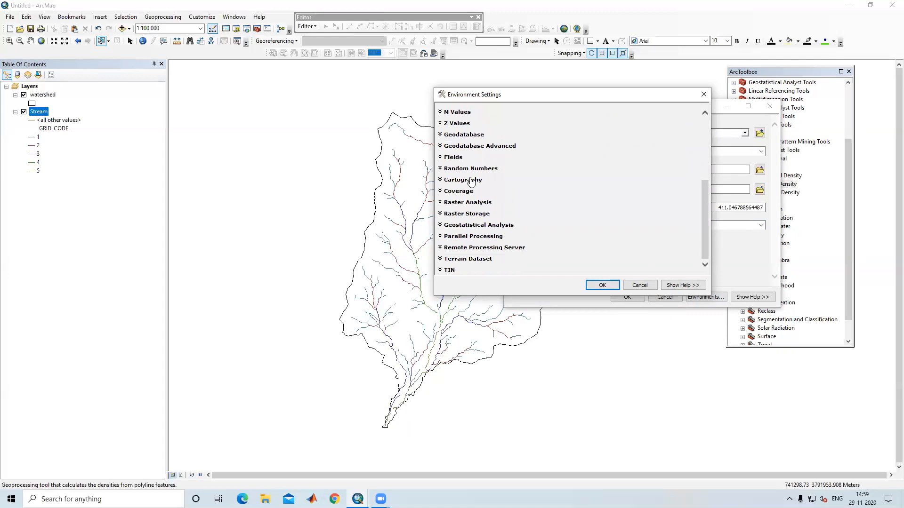
pyautogui.click(477, 205)
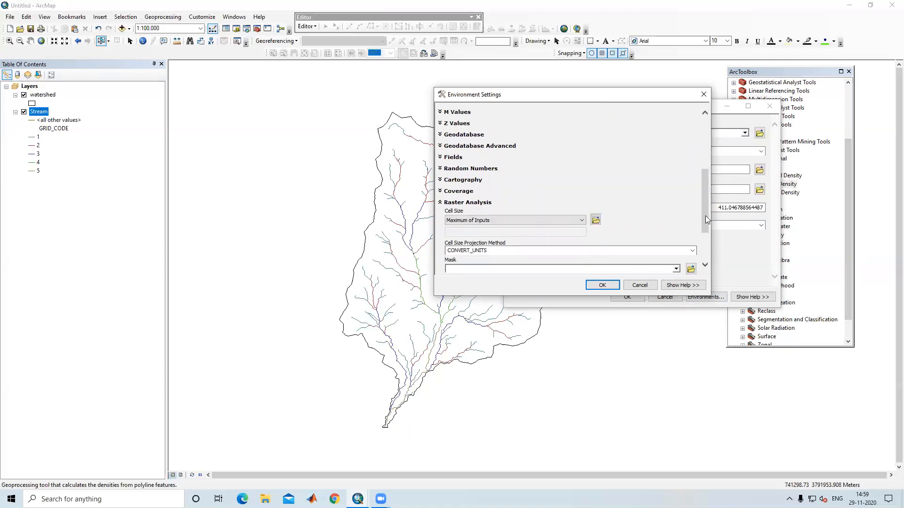
pyautogui.scroll(-2, 705, 215)
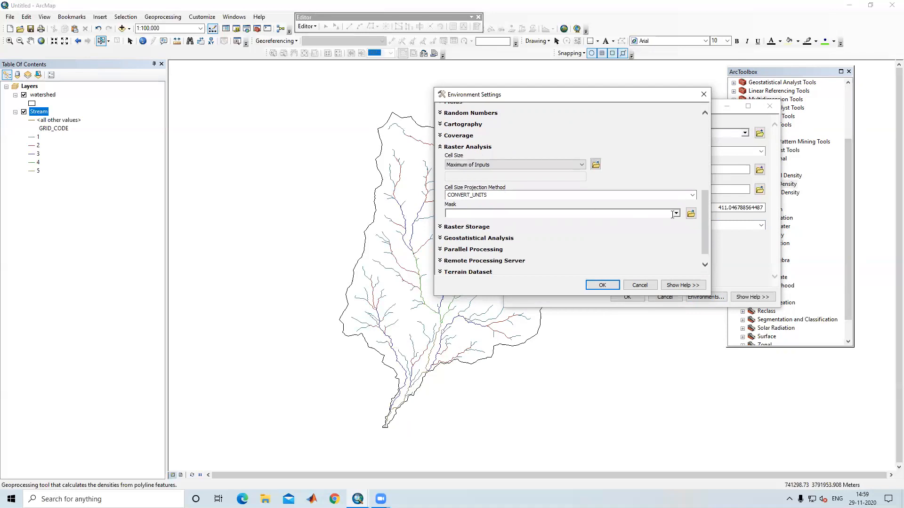
pyautogui.click(676, 214)
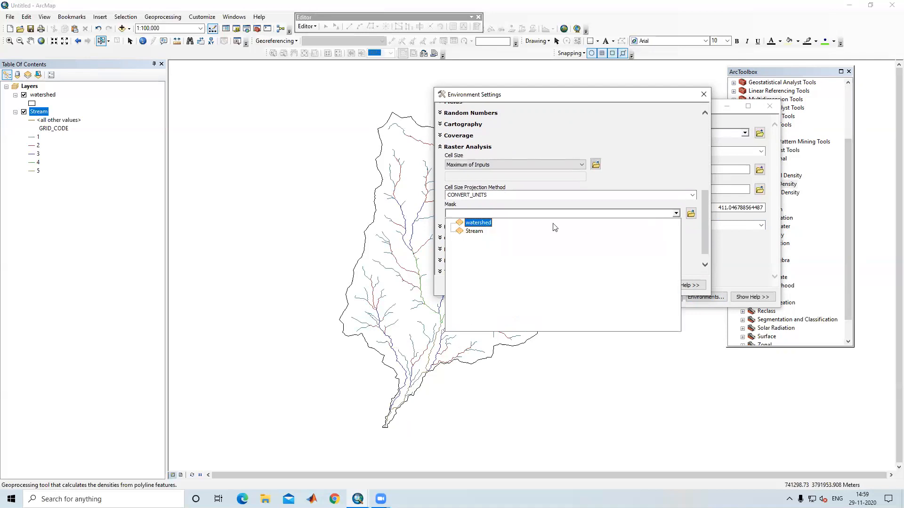
pyautogui.click(478, 223)
pyautogui.click(604, 285)
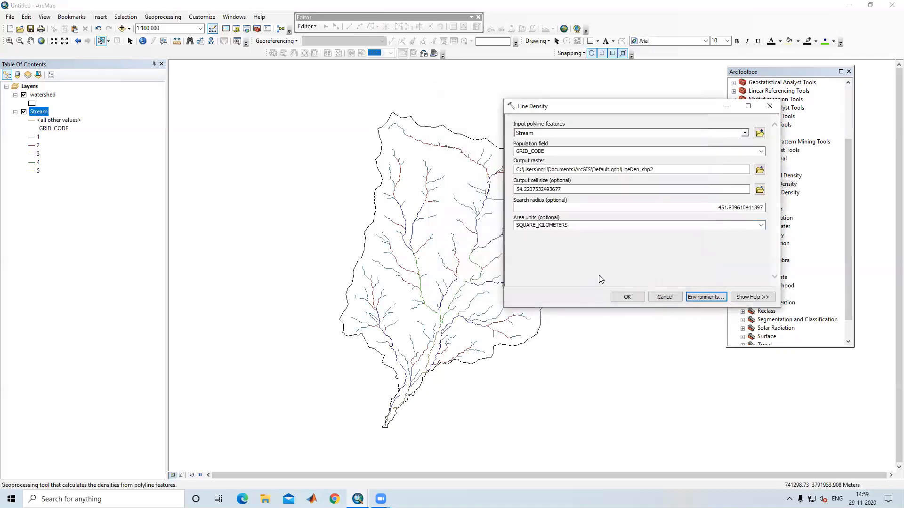
pyautogui.click(626, 297)
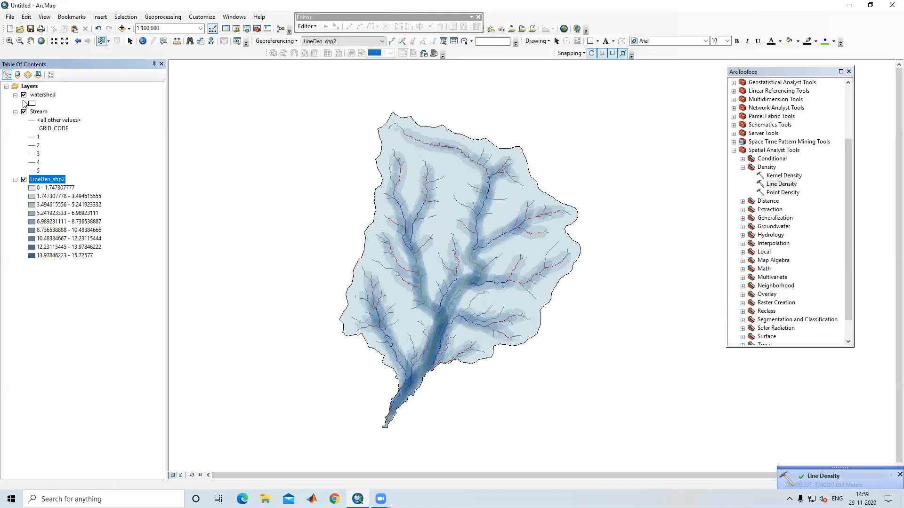
# Symbolize the LineDen_shp2 raster with 5 equal-interval classes and a dark green to yellow to red color ramp
pyautogui.rightClick(42, 180)
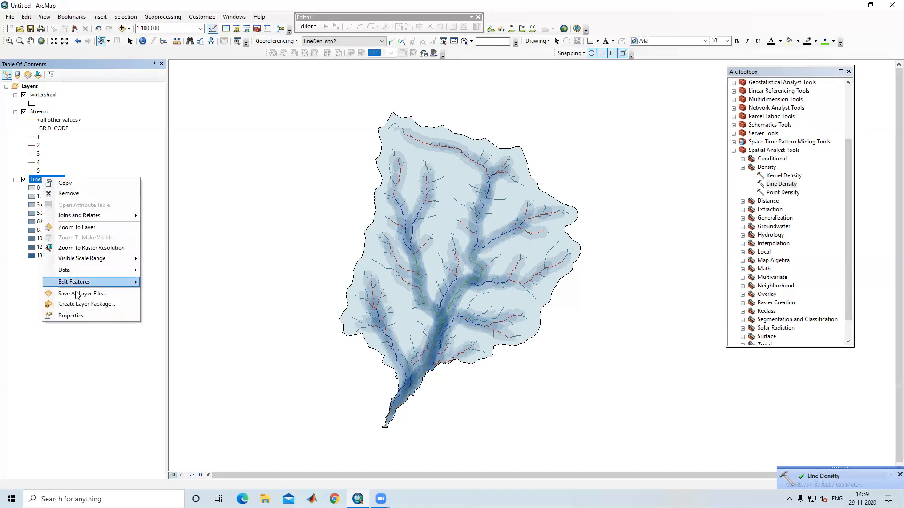
pyautogui.click(81, 317)
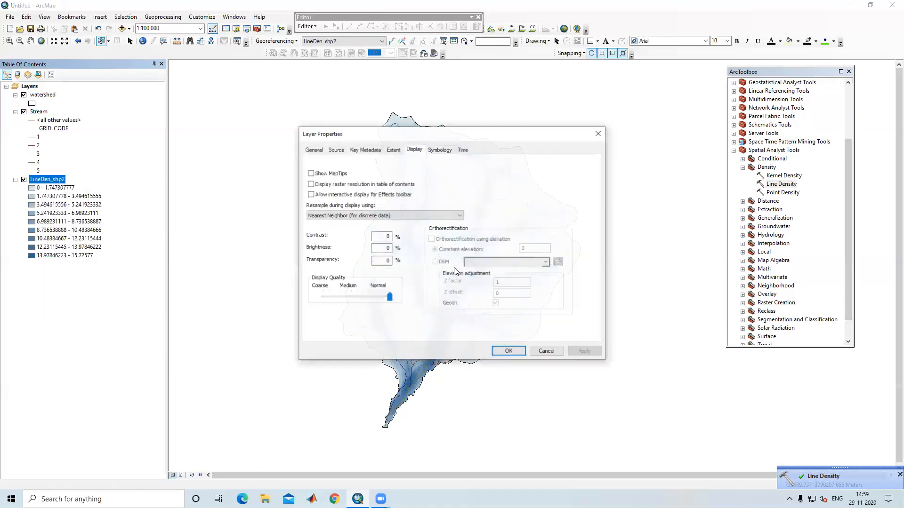
pyautogui.click(441, 152)
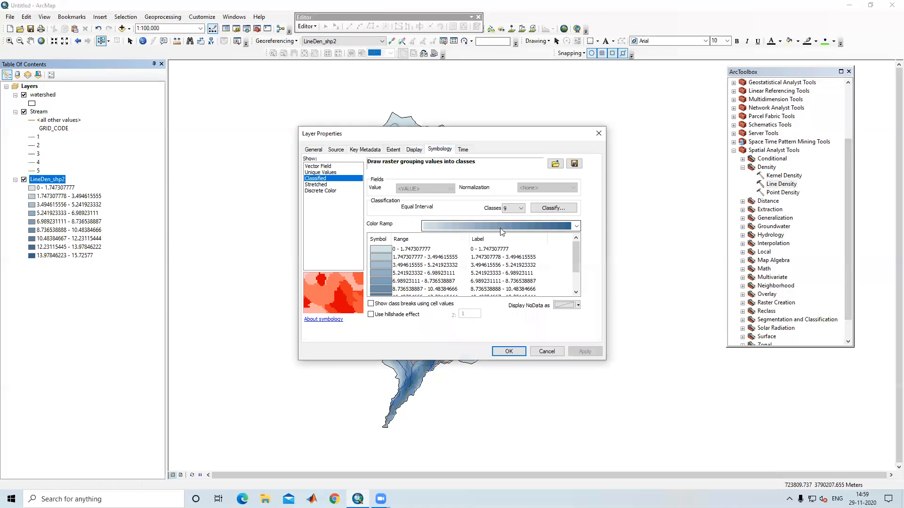
pyautogui.click(520, 209)
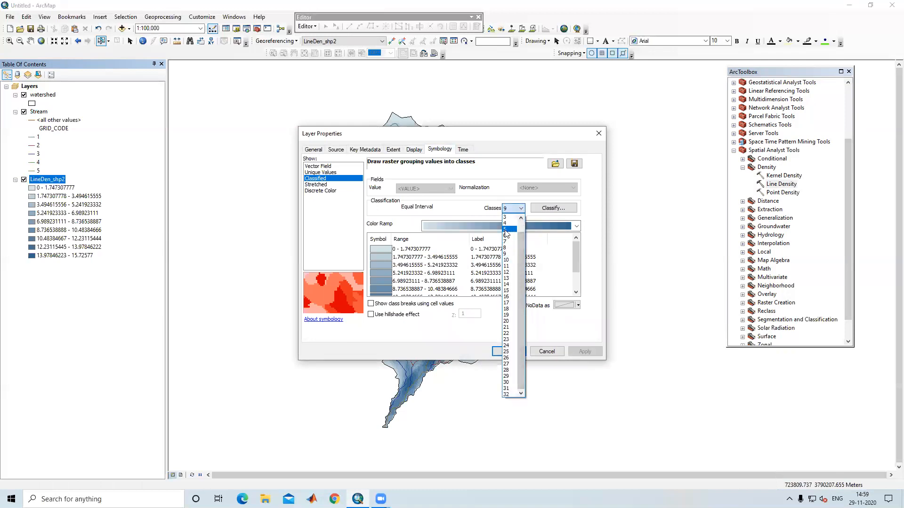
pyautogui.click(505, 229)
pyautogui.click(505, 226)
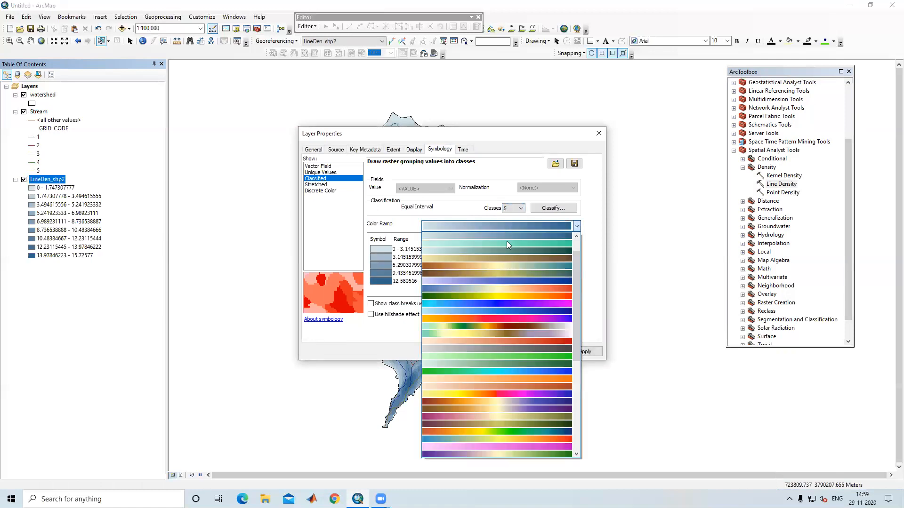
pyautogui.click(508, 295)
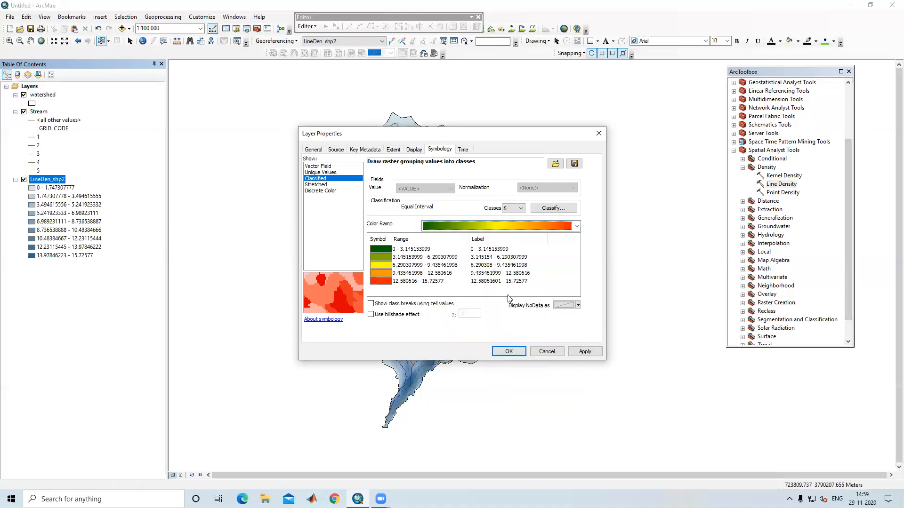
pyautogui.click(584, 351)
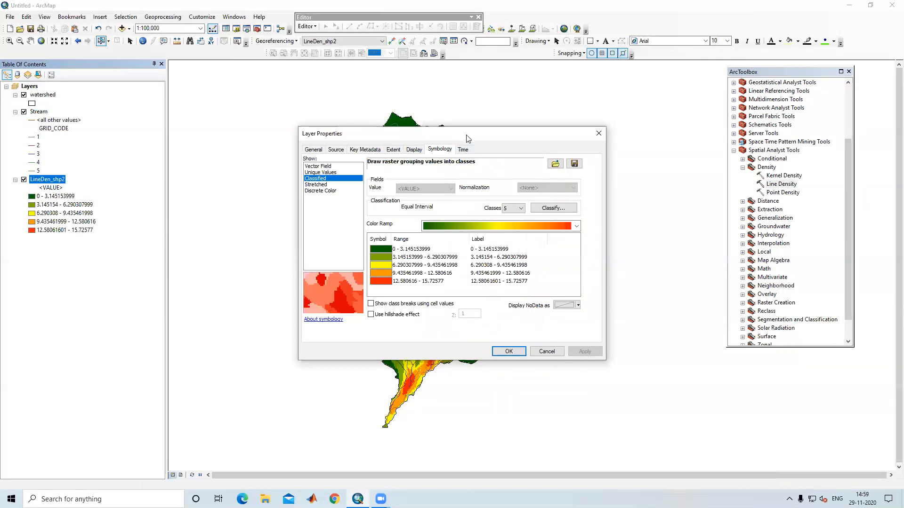
# Format the LineDen_shp2 class labels as numeric values rounded to three significant digits
pyautogui.moveTo(444, 140); pyautogui.dragTo(736, 116)
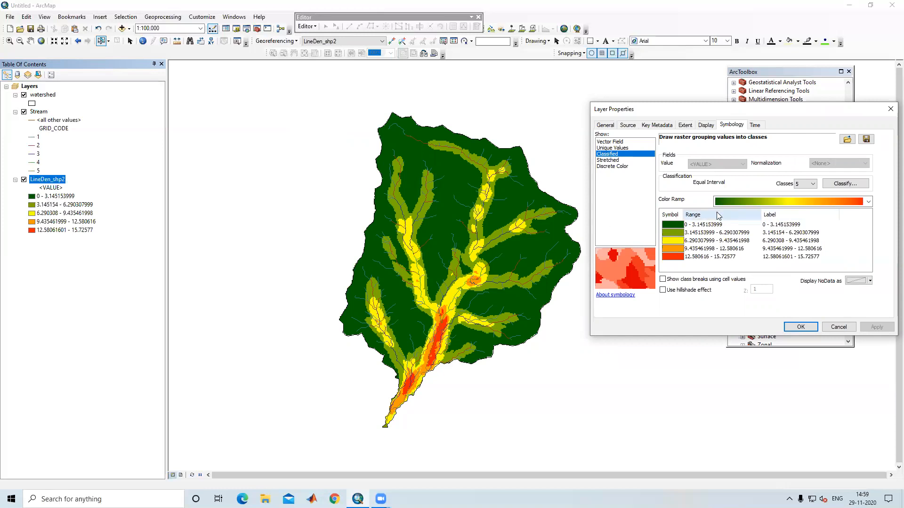
pyautogui.click(768, 217)
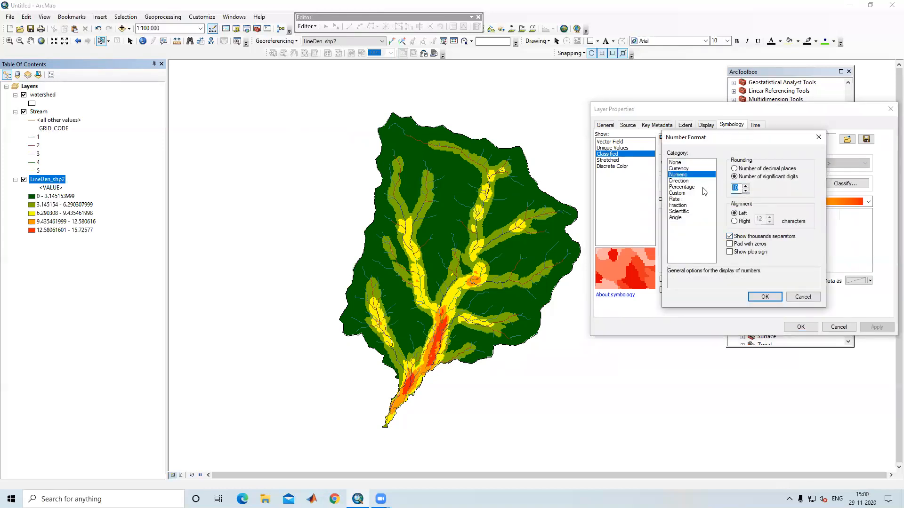
pyautogui.click(771, 297)
pyautogui.click(874, 326)
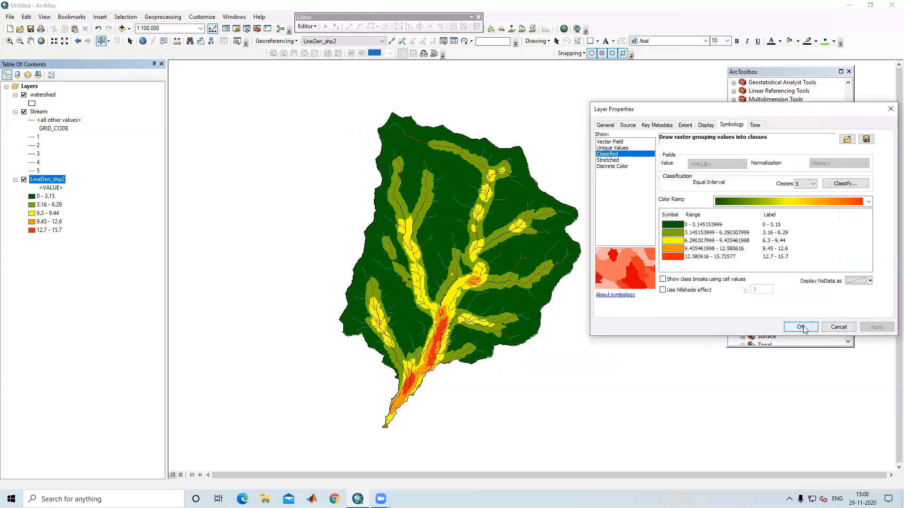
pyautogui.click(800, 327)
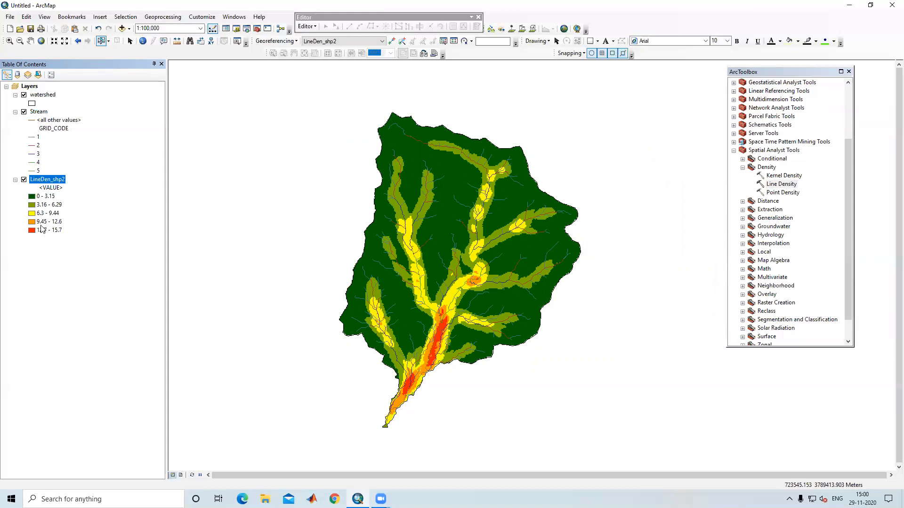
# Enable the hillshade effect with a Z value of 4 on the LineDen_shp2 layer and inspect the shaded raster
pyautogui.rightClick(54, 182)
pyautogui.click(87, 317)
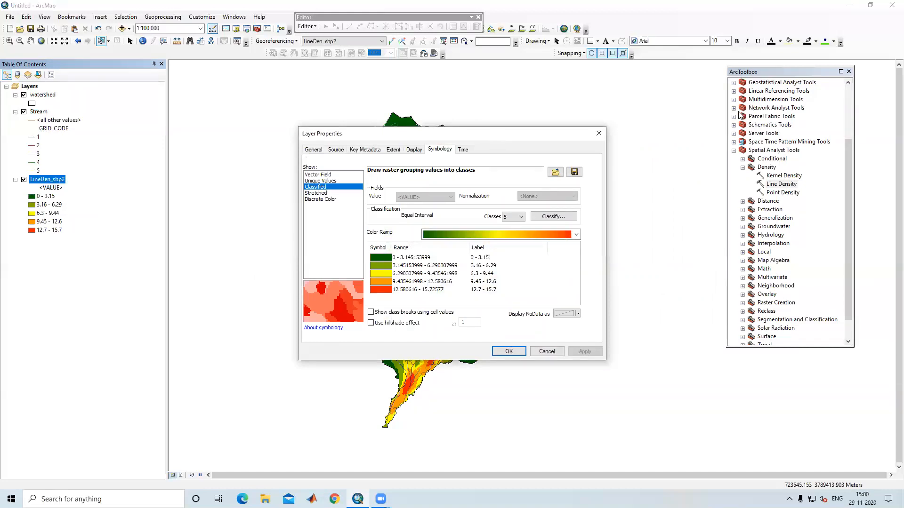
pyautogui.moveTo(487, 137); pyautogui.dragTo(749, 102)
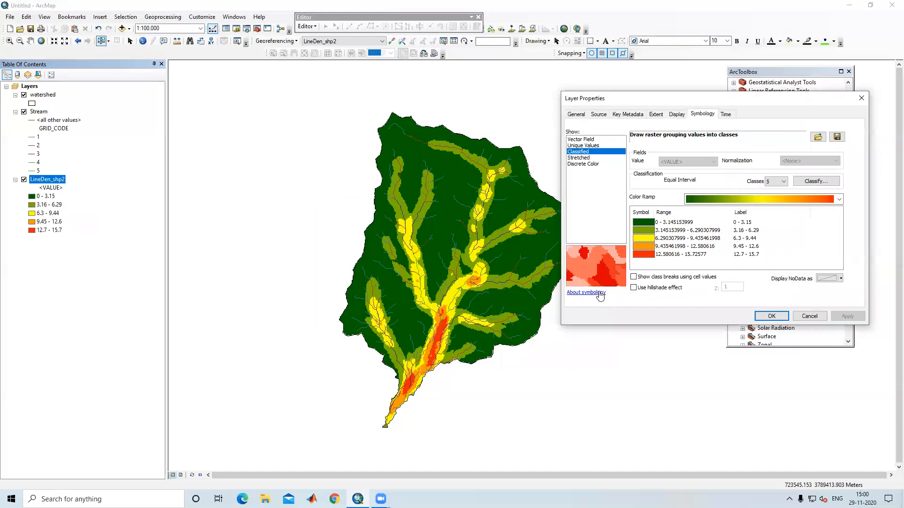
pyautogui.click(634, 288)
pyautogui.click(849, 317)
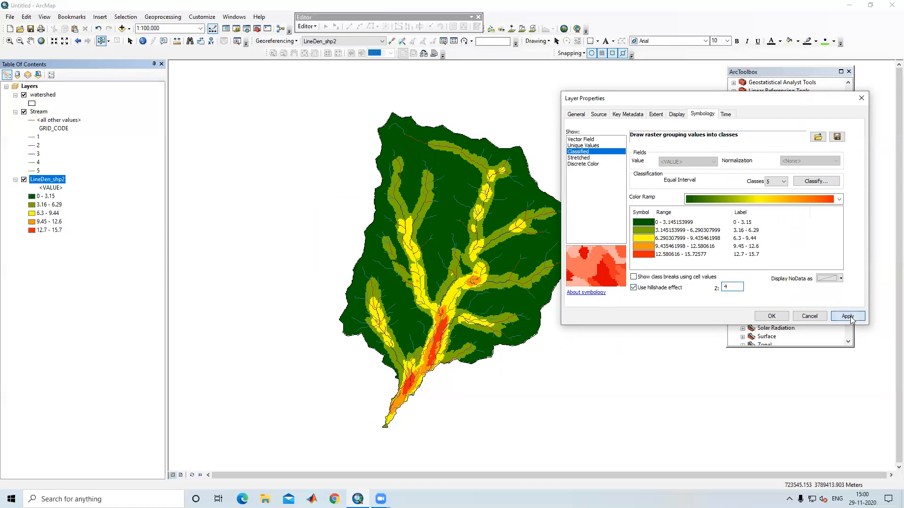
pyautogui.click(771, 316)
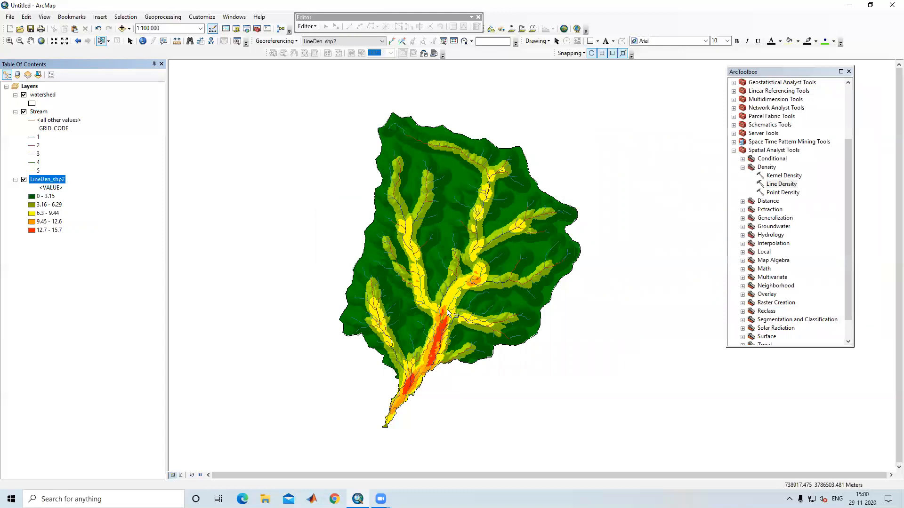
pyautogui.scroll(-2, 445, 315)
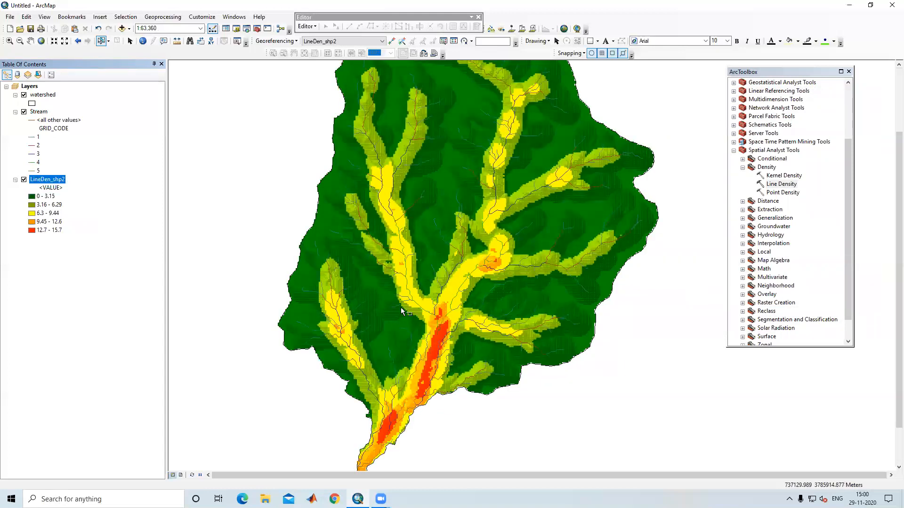
pyautogui.scroll(2, 363, 238)
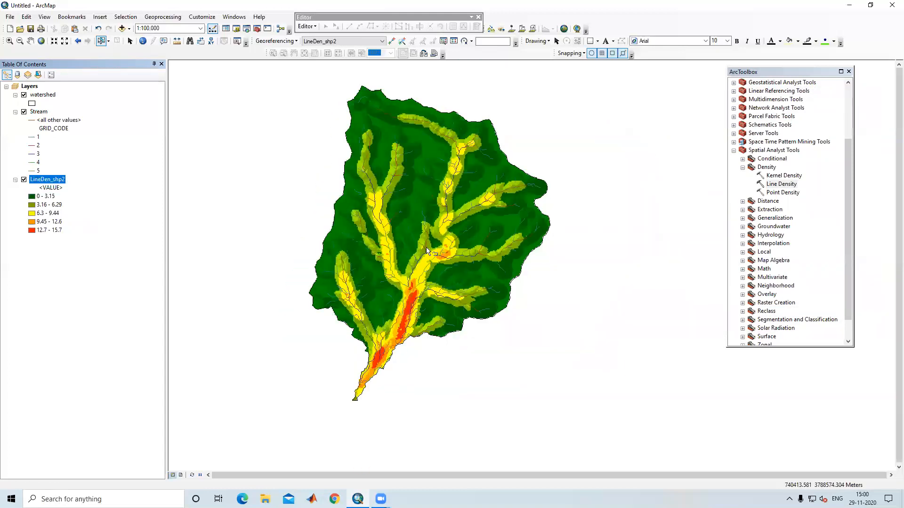